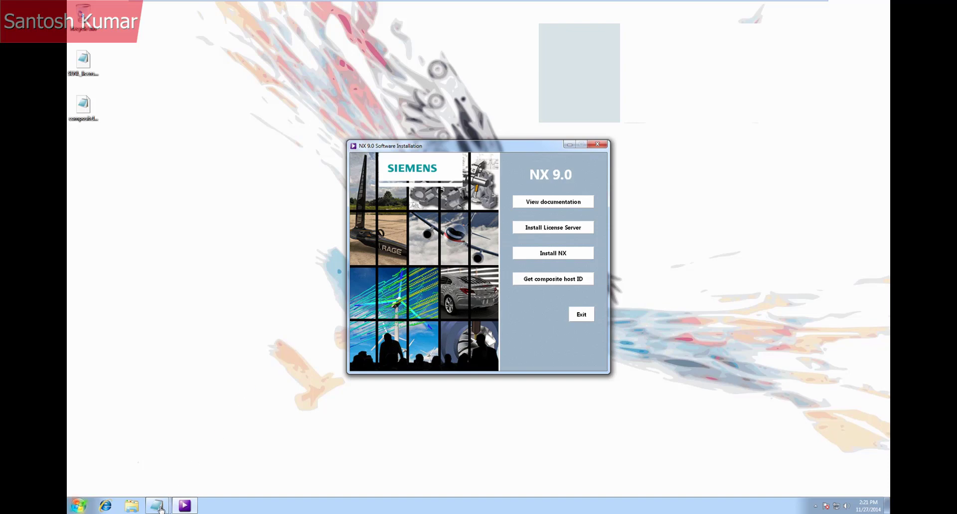
Bring up SENL_license.lic and compositeID_SERVER_license.lic side by side to compare them
click(227, 466)
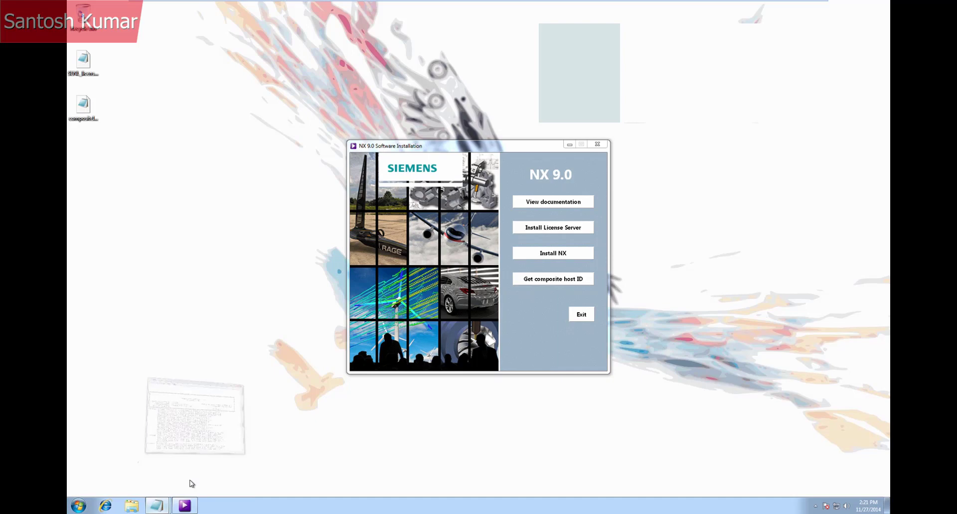
mouse_move(158, 507)
click(135, 461)
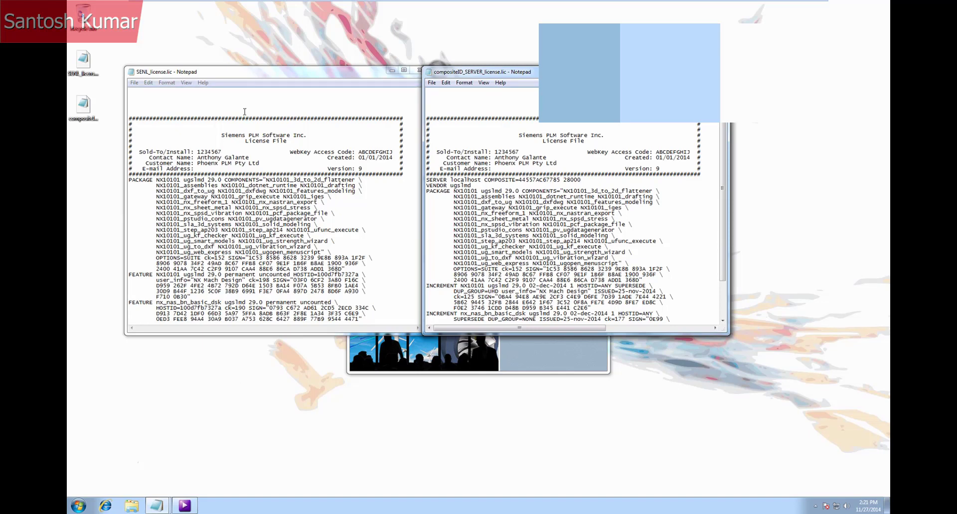
click(257, 75)
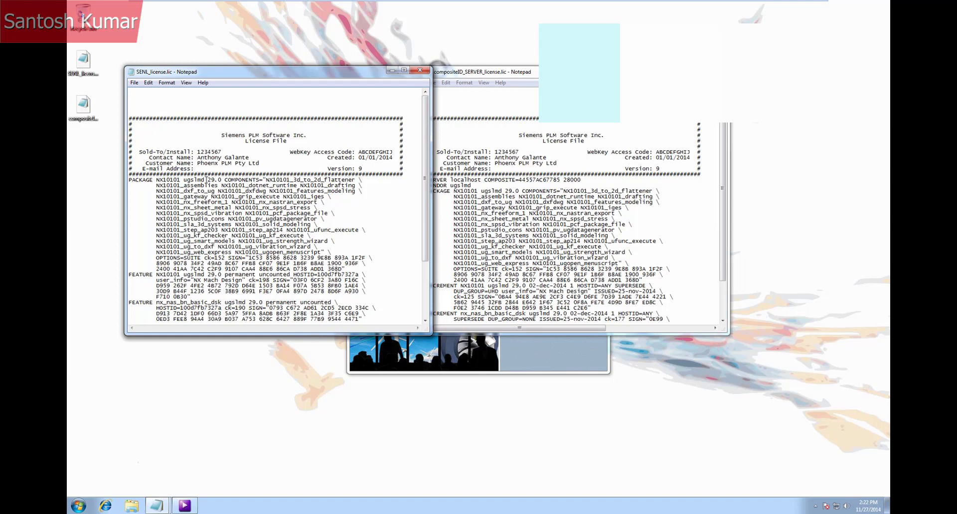
Select the composite host ID on the server license's SERVER line, then minimize SENL_license.lic
click(519, 73)
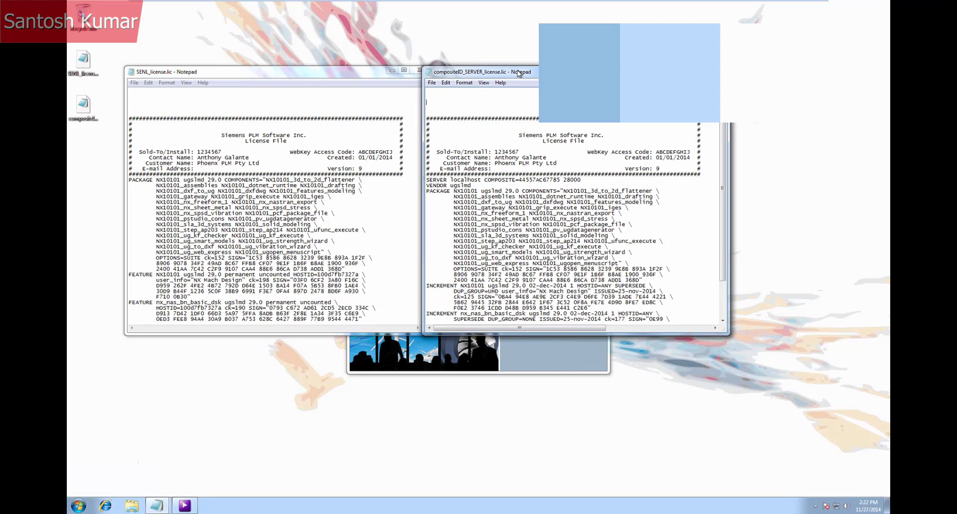
drag(475, 186, 423, 179)
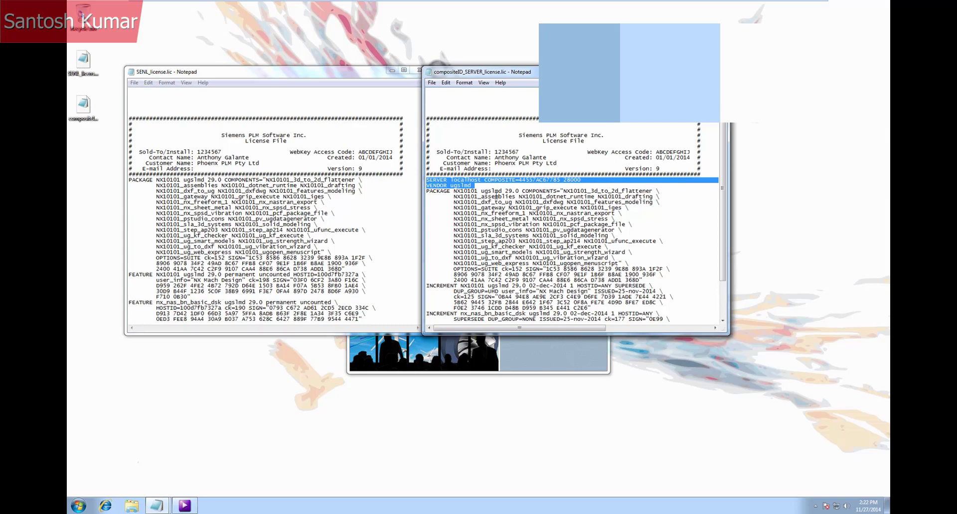
click(481, 180)
drag(560, 180, 523, 180)
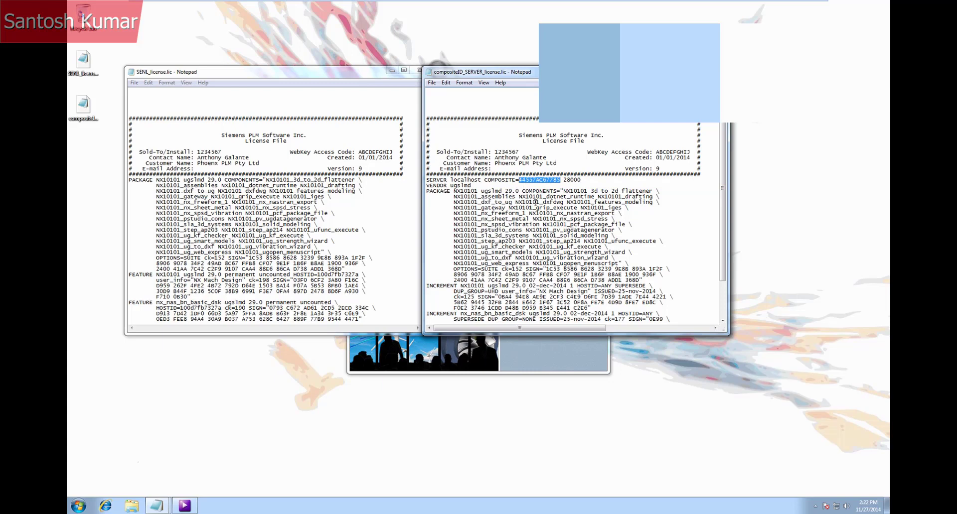
click(391, 71)
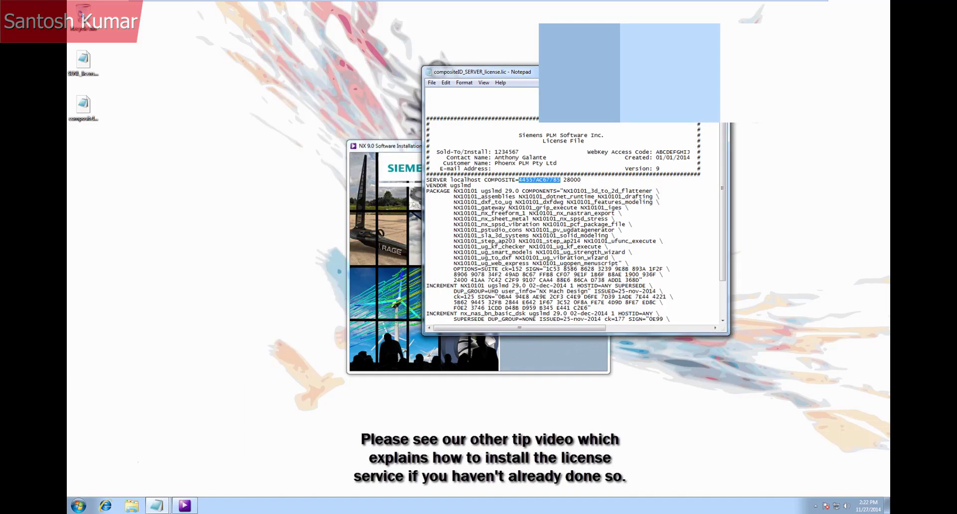
Install NX in English with Typical setup and the default destination folder, reaching Licensing
click(537, 85)
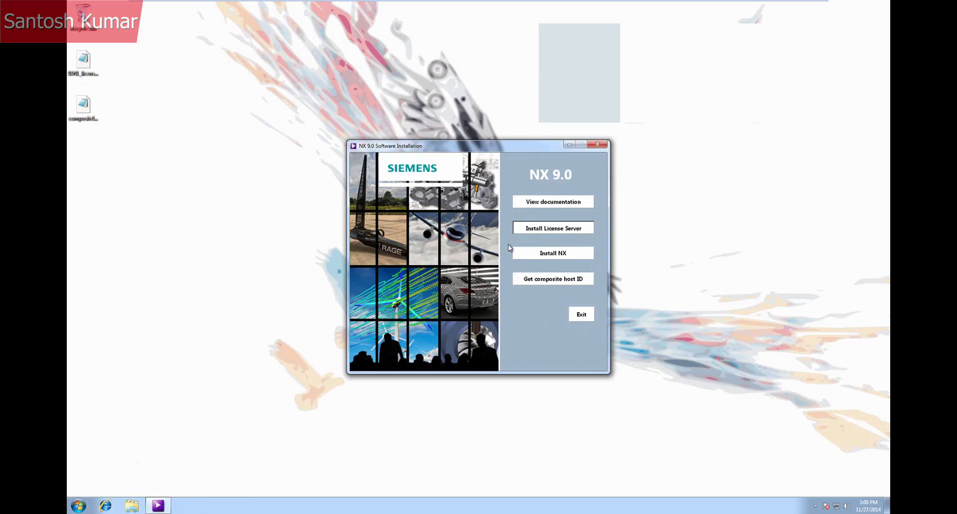
click(519, 257)
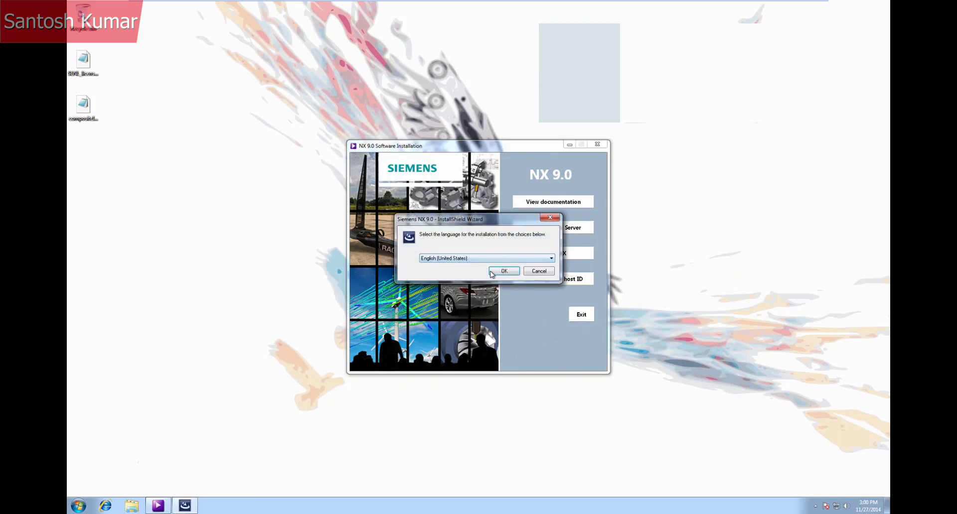
click(503, 271)
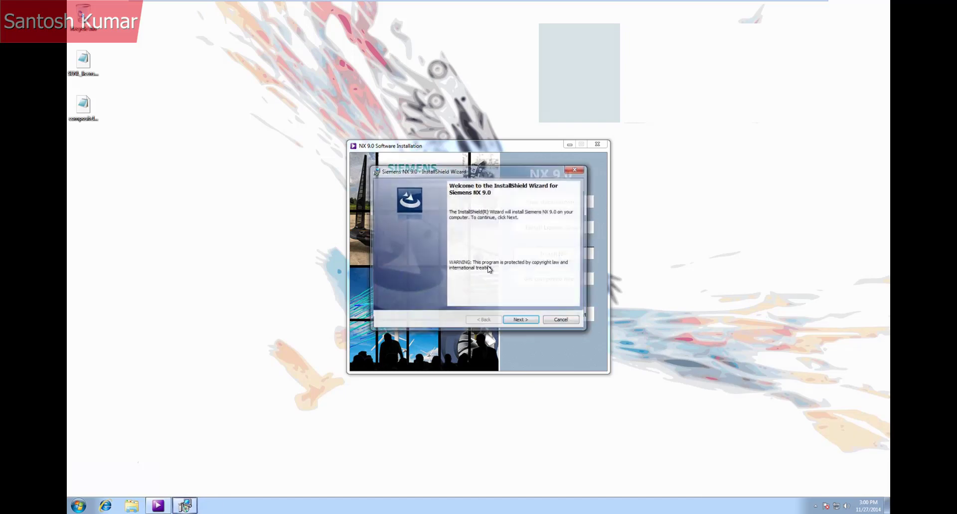
click(515, 321)
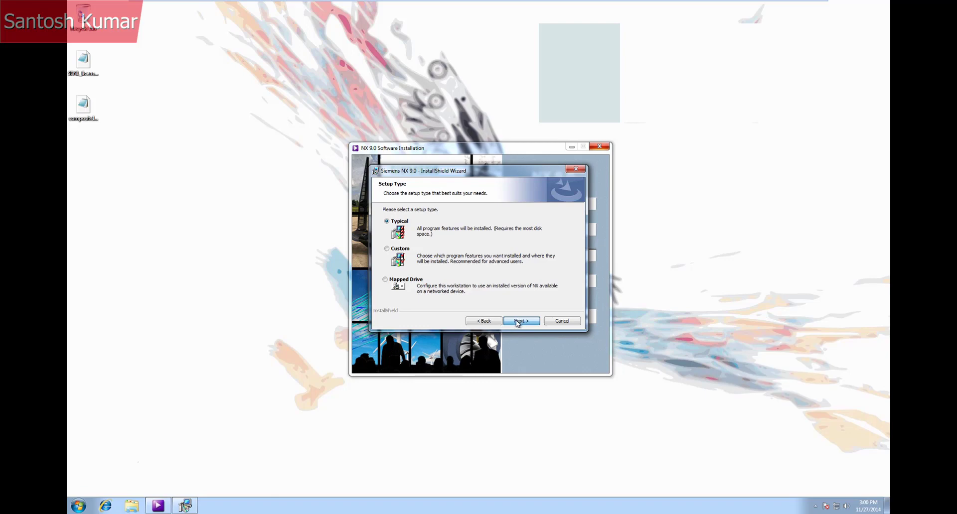
click(517, 322)
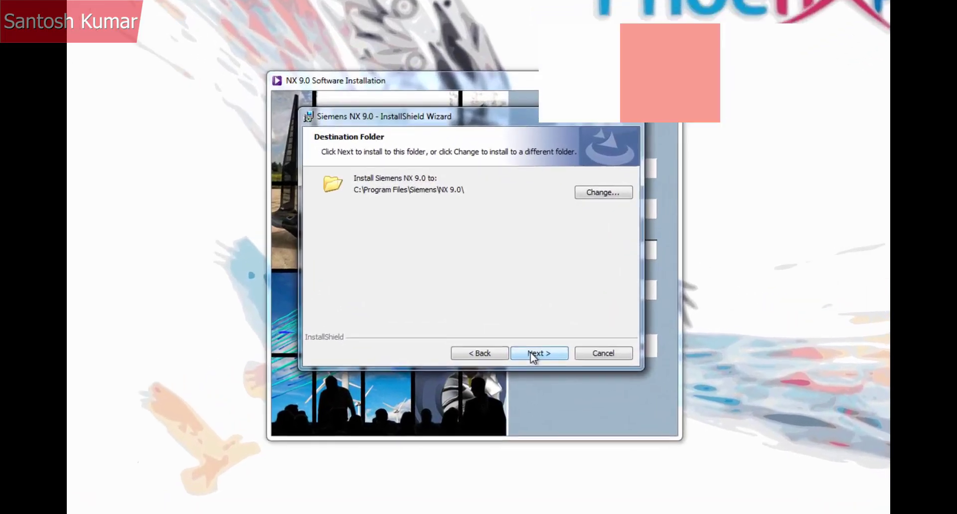
click(521, 322)
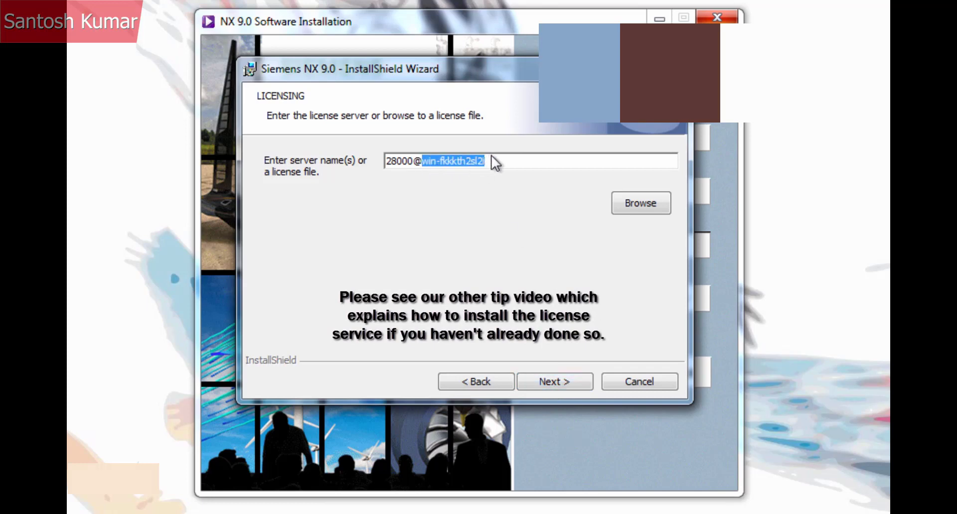
Change the license server field from the host name to 28000@localhost
text(s)
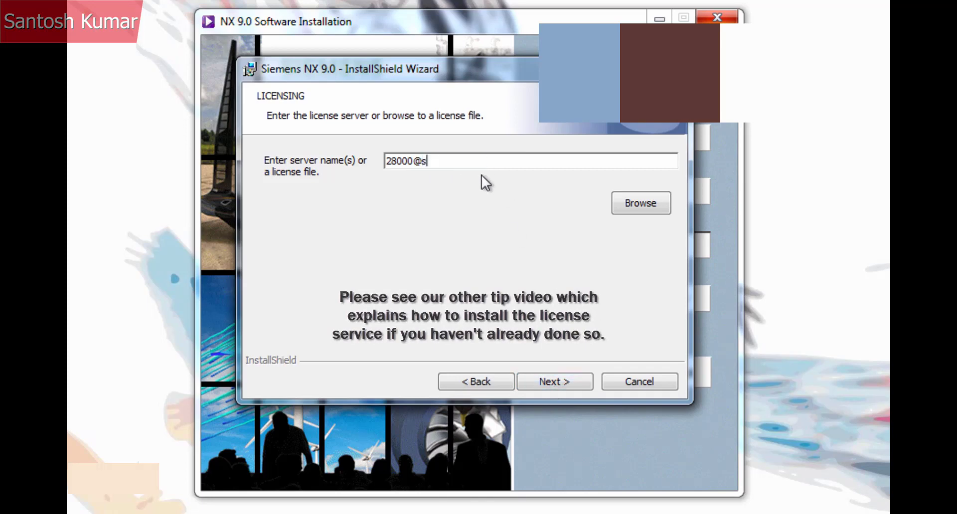
text(erverna)
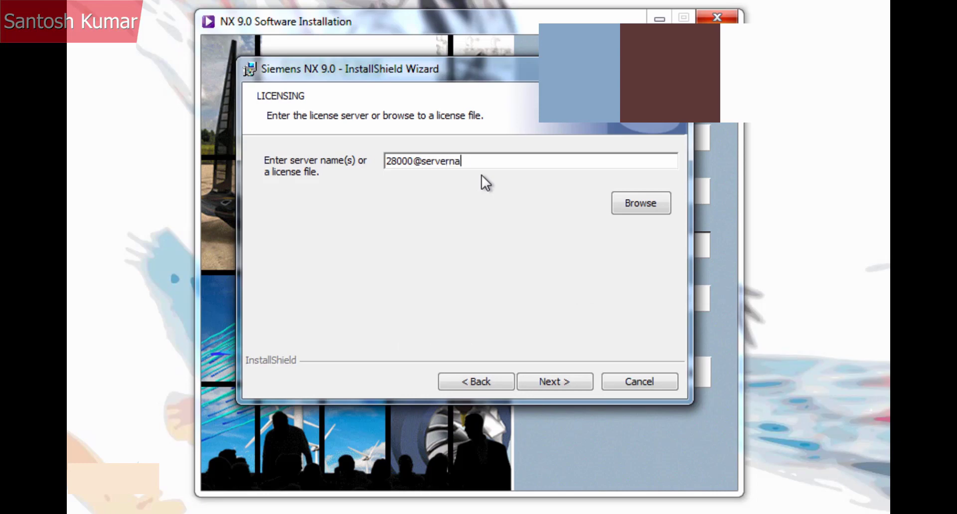
text(me)
key(shift+Left)
key(shift+Left)
key(shift+Left)
key(shift+Left)
key(shift+Left)
key(shift+Left)
key(shift+Left)
key(shift+Left)
key(shift+Left)
text(localhost)
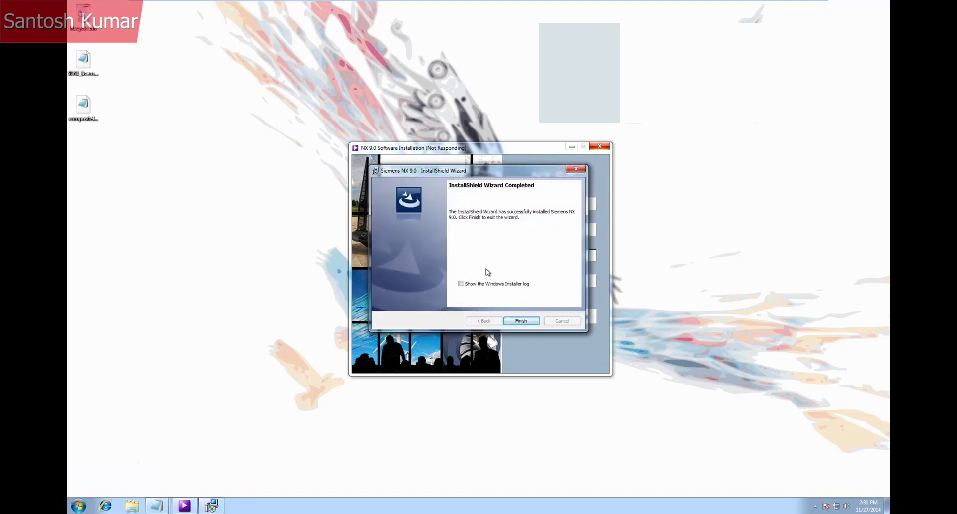
Finish the installer, launch NX 9.0 from the Start menu, and dismiss license error -15
click(519, 322)
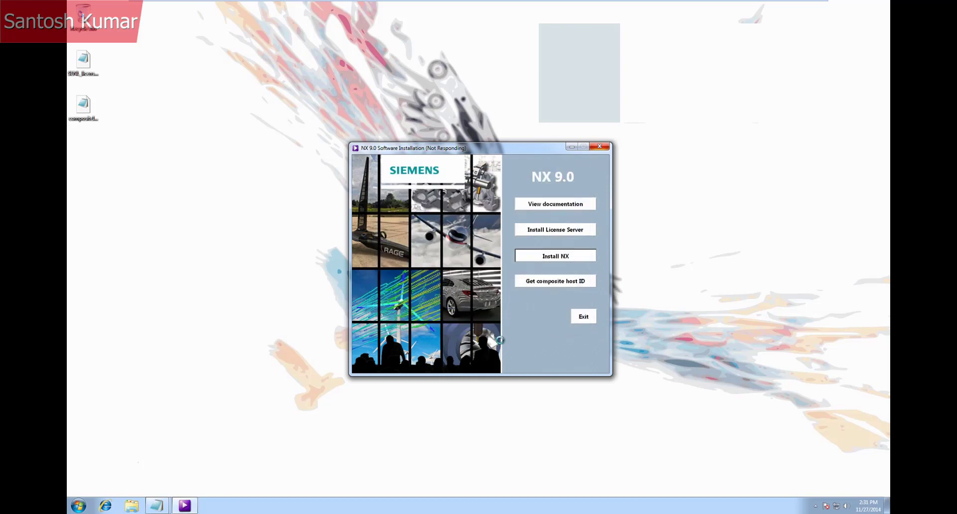
click(78, 507)
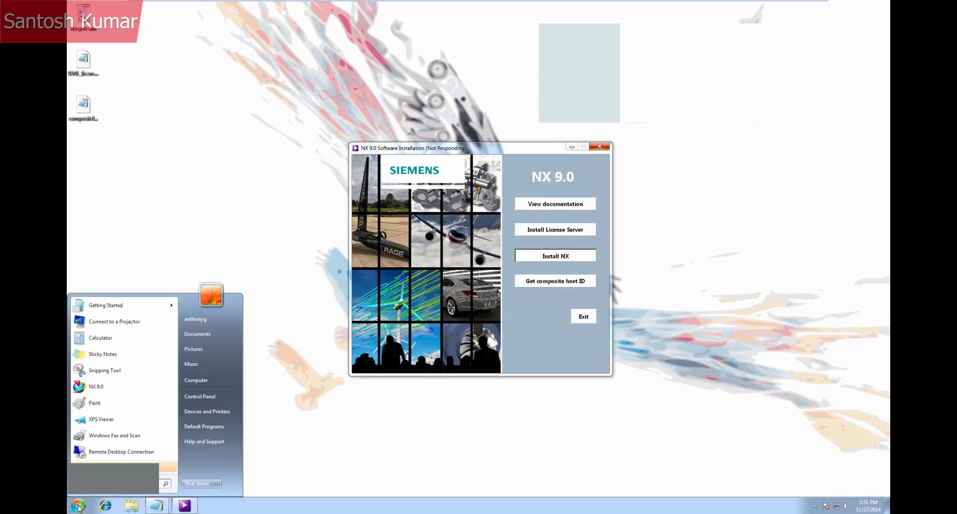
click(168, 468)
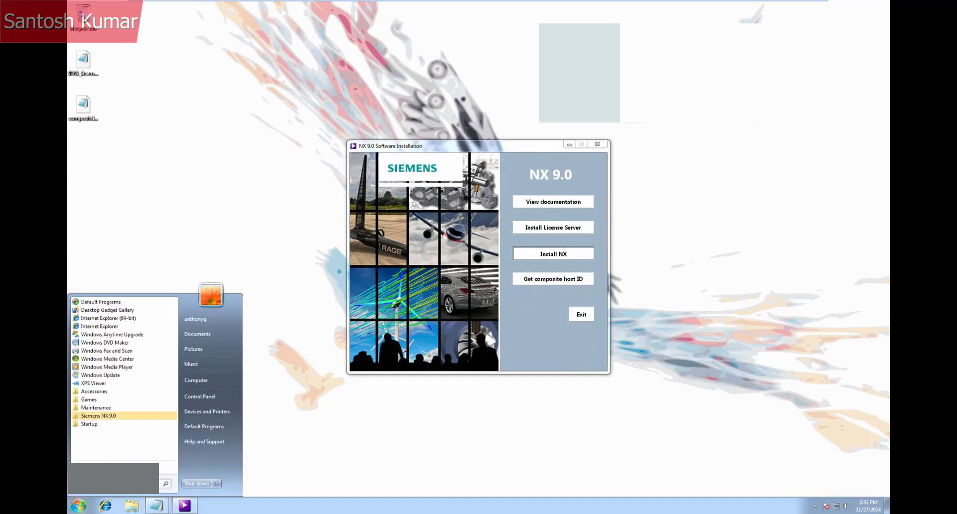
click(98, 416)
click(96, 416)
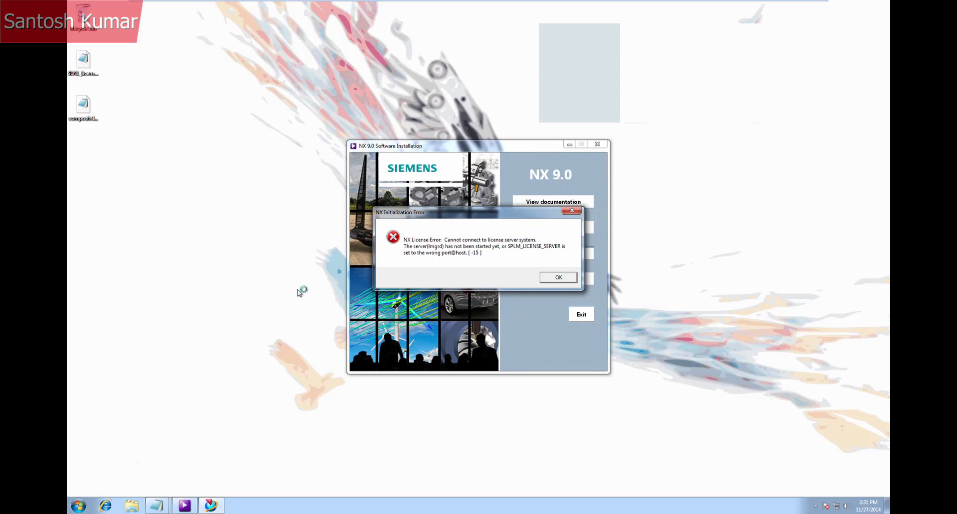
click(551, 279)
Exit the NX installer and restart Windows without saving Notepad, then reopen All Programs
click(581, 314)
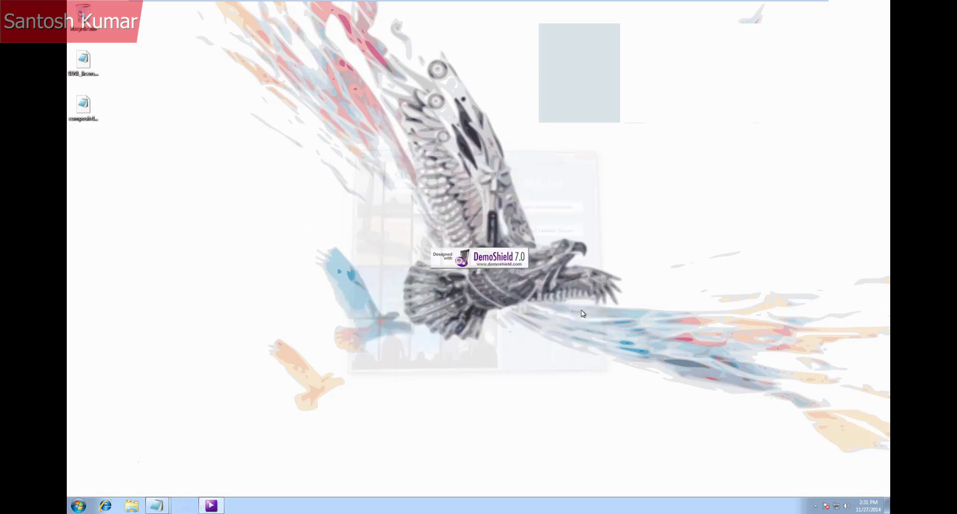
click(79, 506)
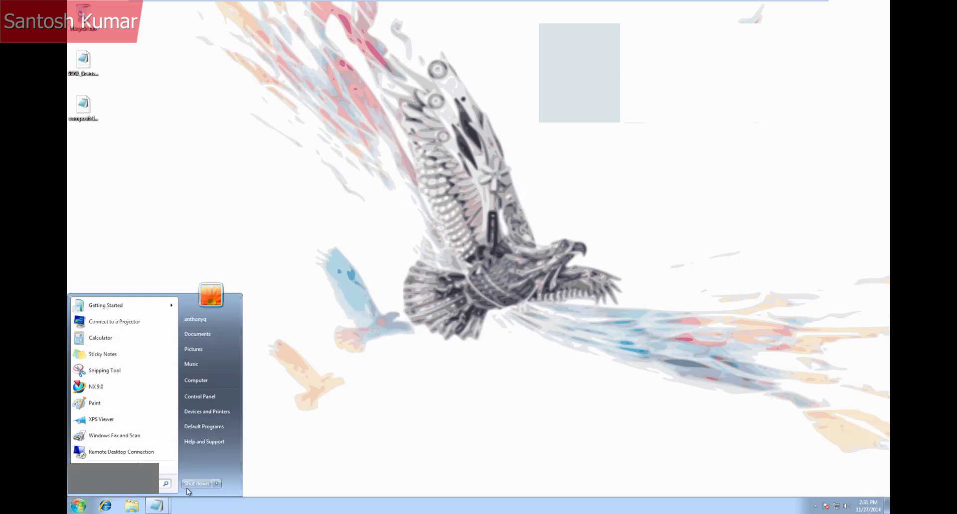
click(218, 485)
click(240, 475)
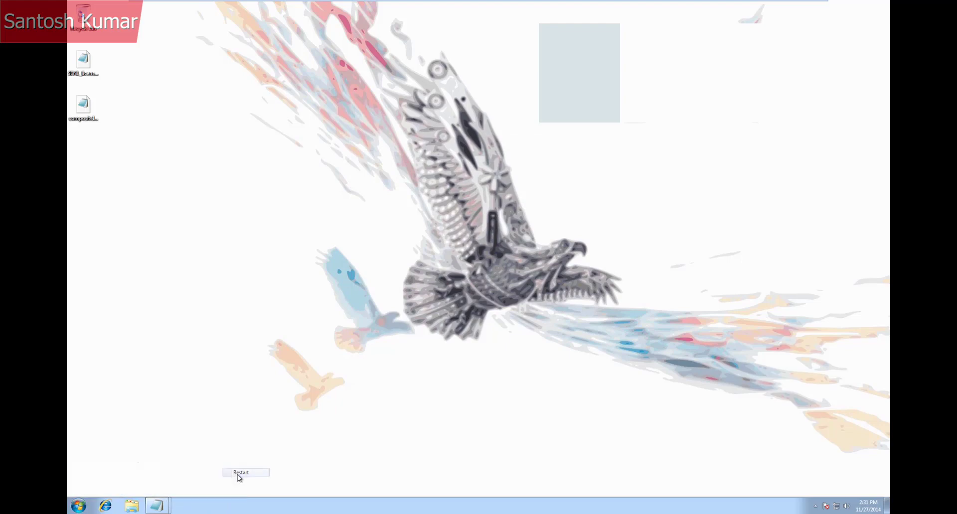
key(Return)
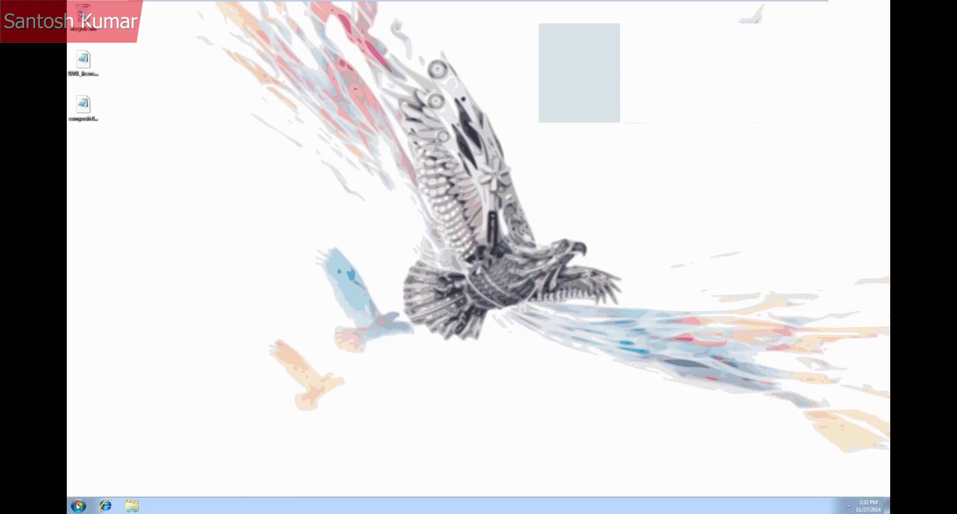
click(78, 506)
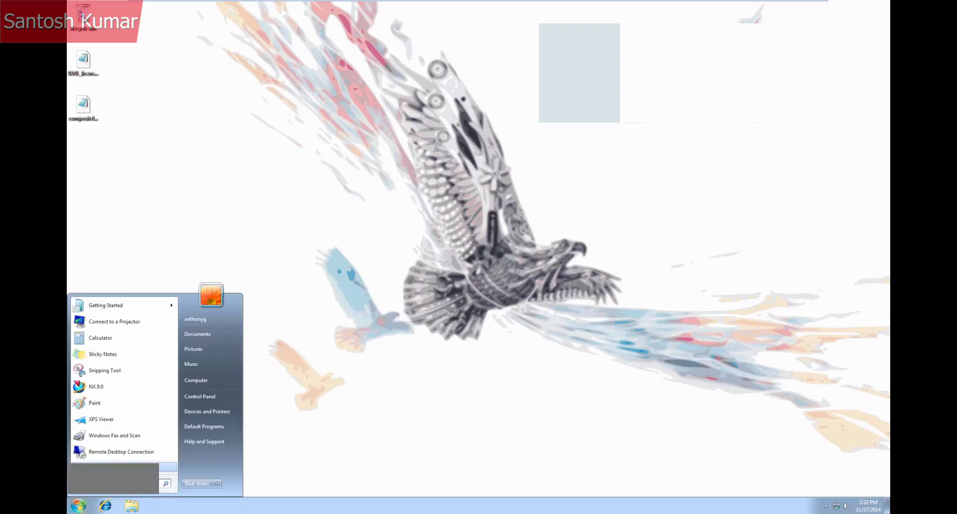
click(104, 462)
Launch NX 9.0 from the Siemens NX 9.0 folder and dismiss the licensing error
click(104, 416)
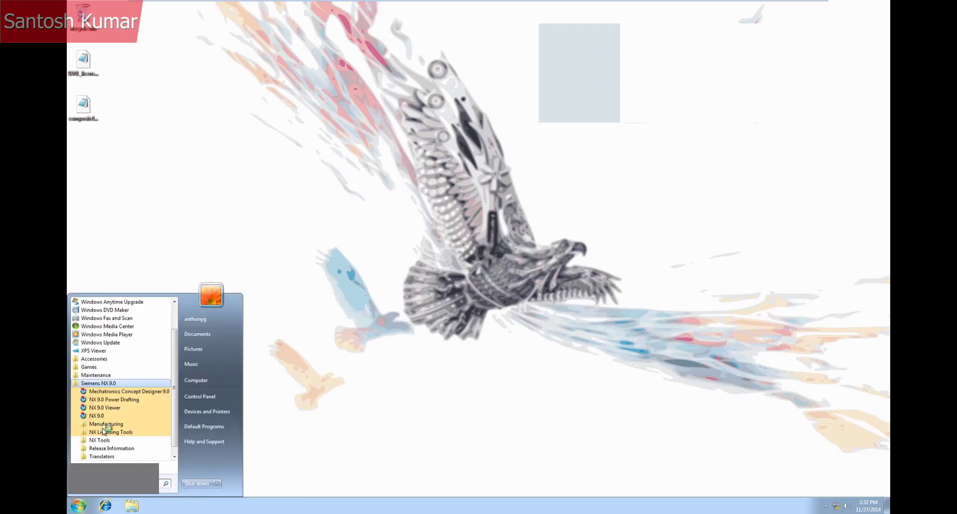
click(104, 419)
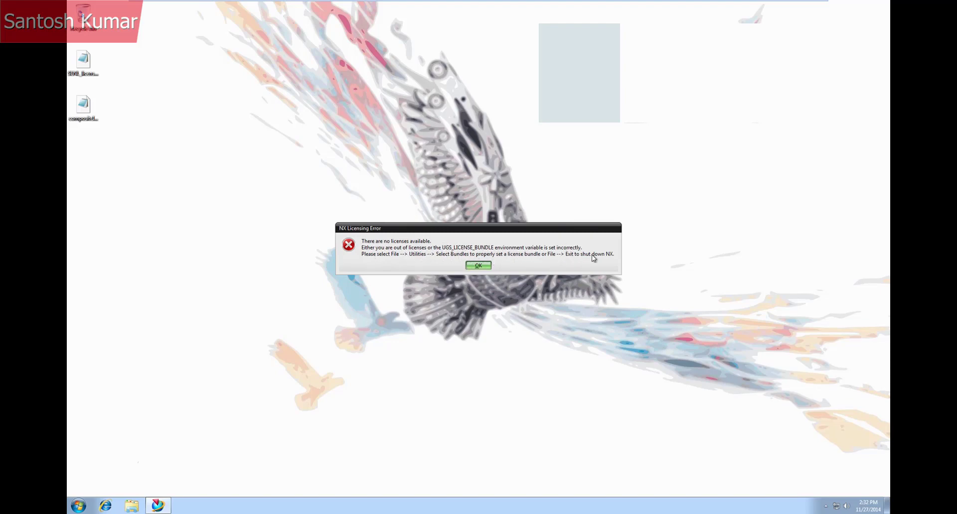
click(478, 266)
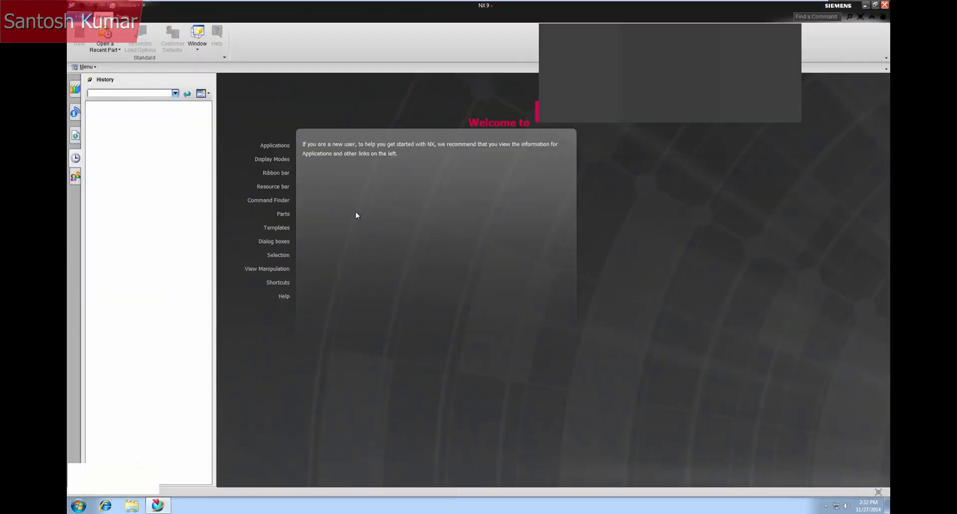
Add the NX10101 bundle under File > Utilities > Select Bundles and confirm
click(79, 16)
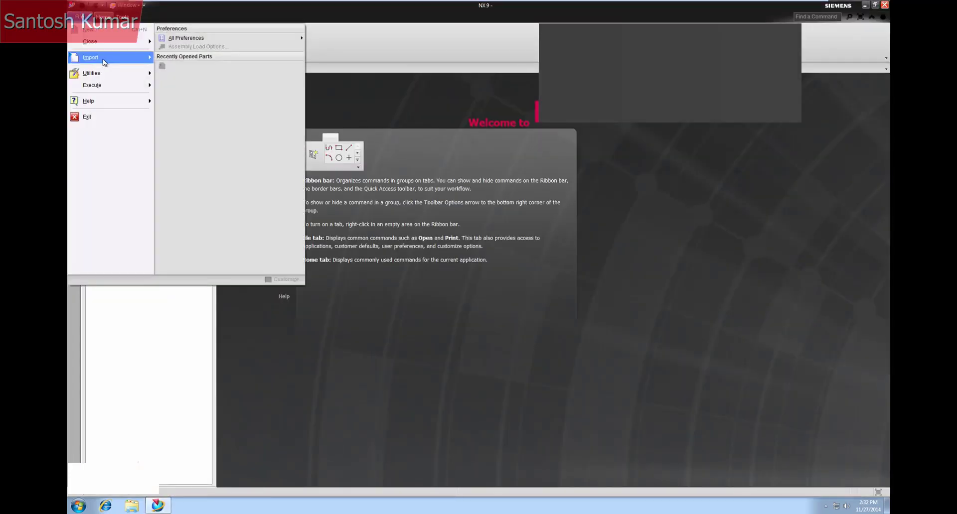
mouse_move(99, 73)
click(185, 103)
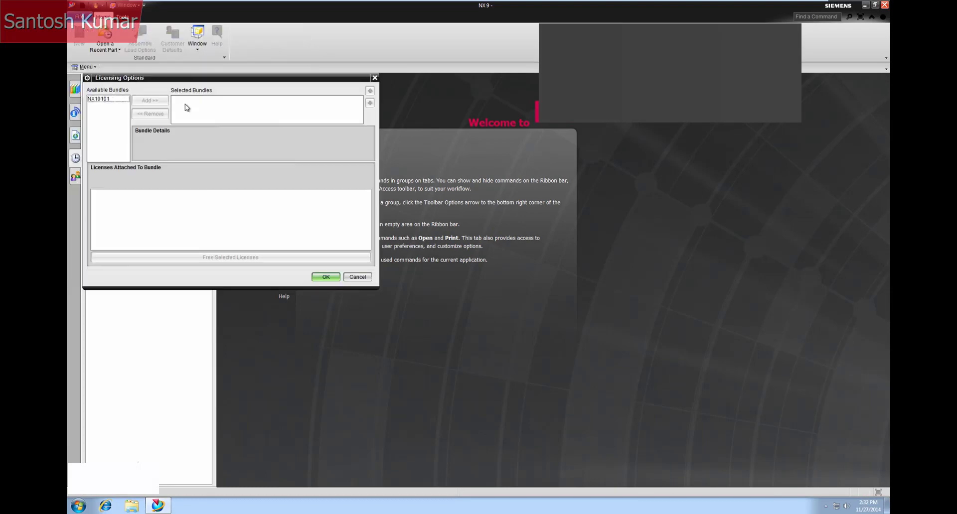
click(111, 99)
click(140, 102)
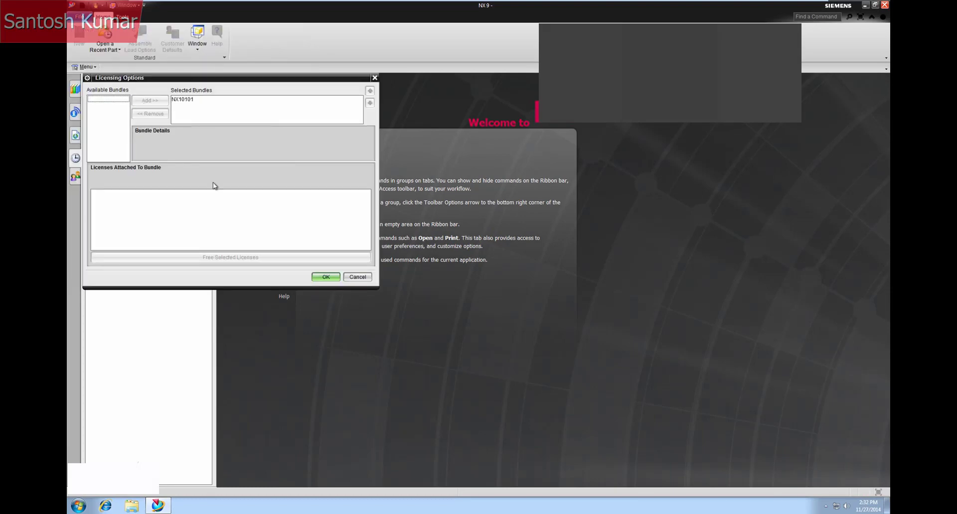
click(325, 277)
click(269, 186)
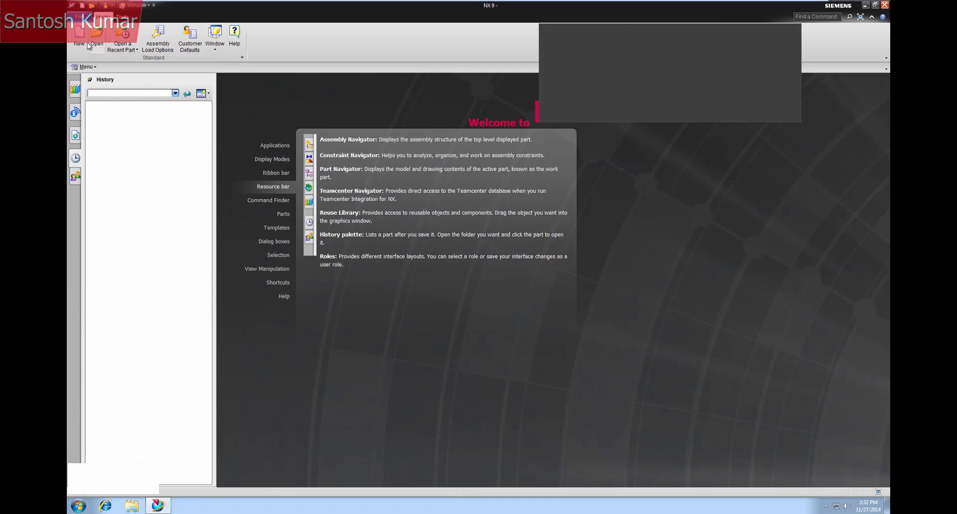
Create a new part from the Model template, then exit NX without saving it
key(ctrl+n)
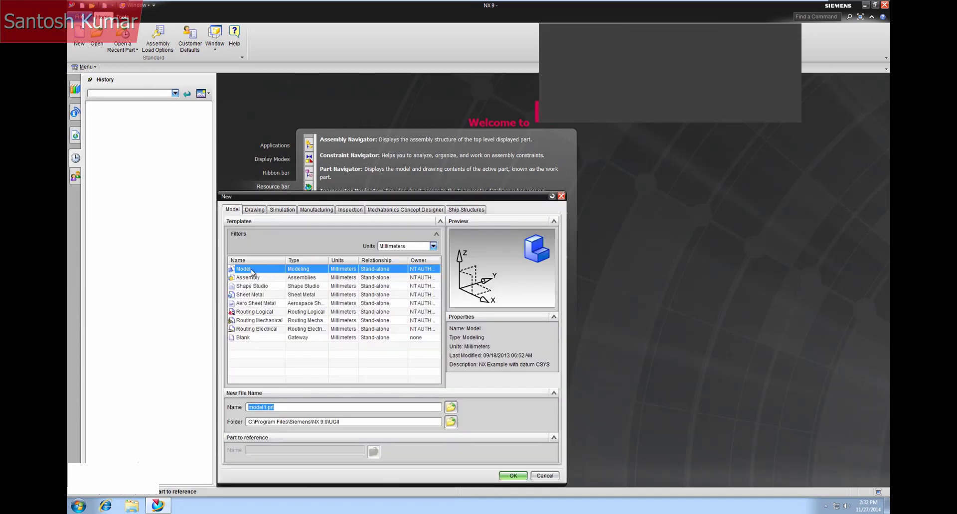
click(252, 272)
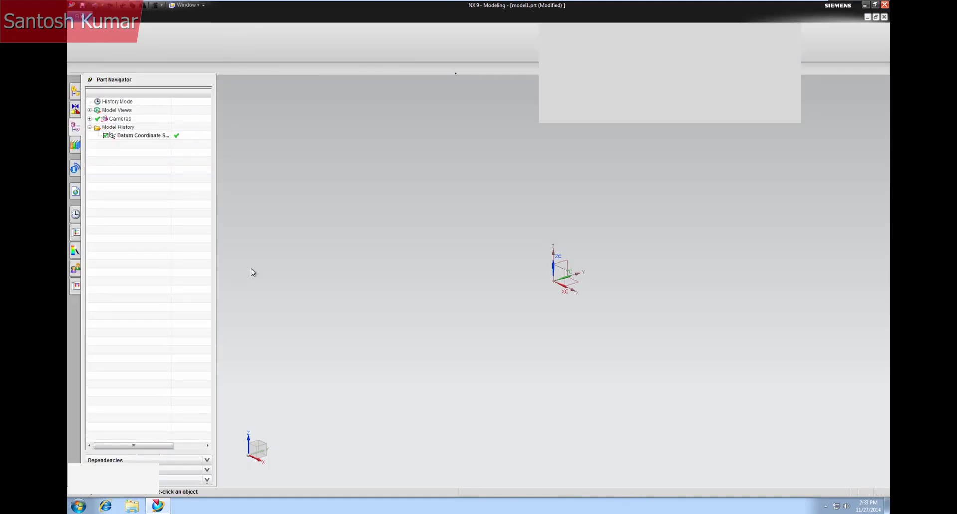
click(79, 17)
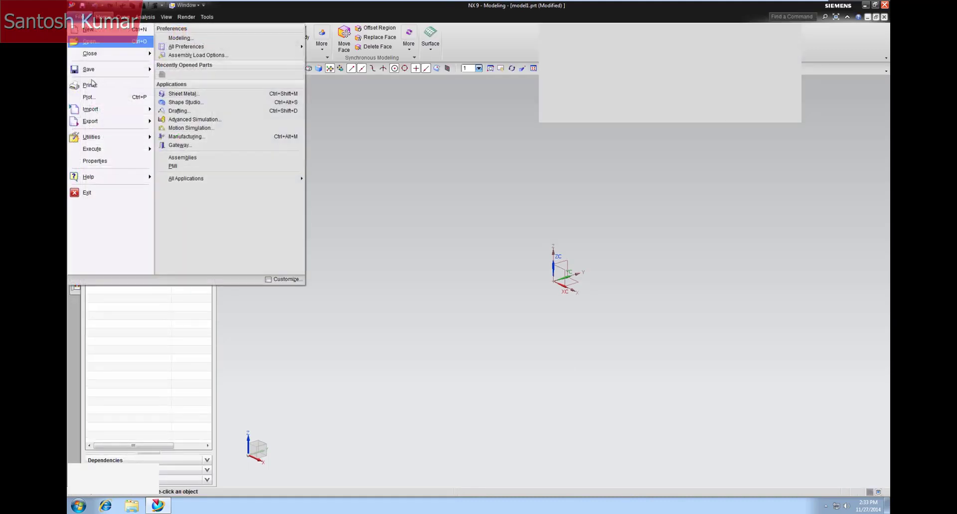
click(89, 194)
click(478, 269)
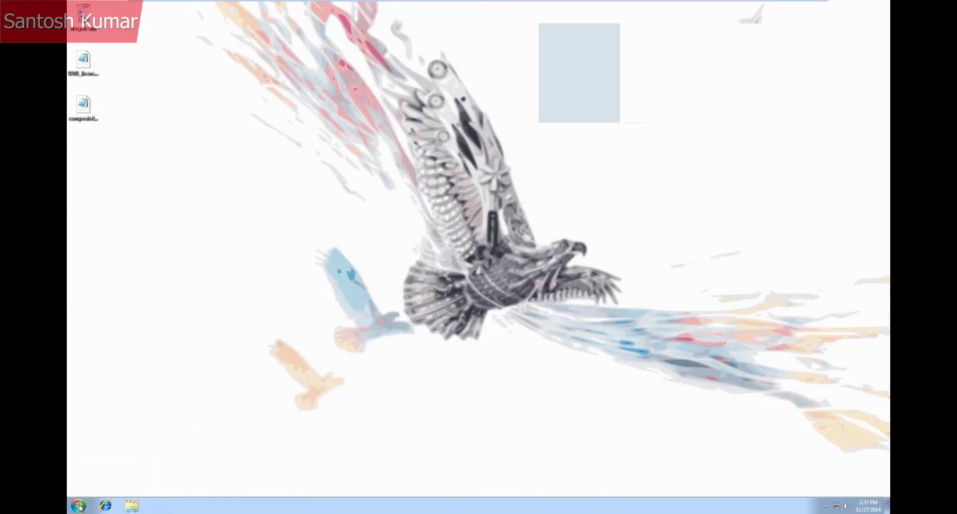
Relaunch NX 9.0, dismiss the licensing error, and exit back to the desktop
click(81, 503)
click(95, 374)
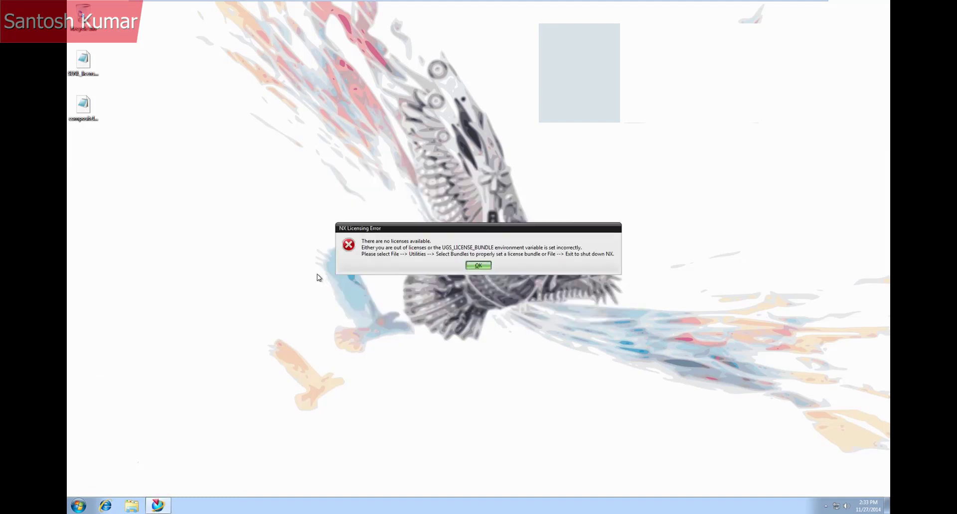
click(476, 264)
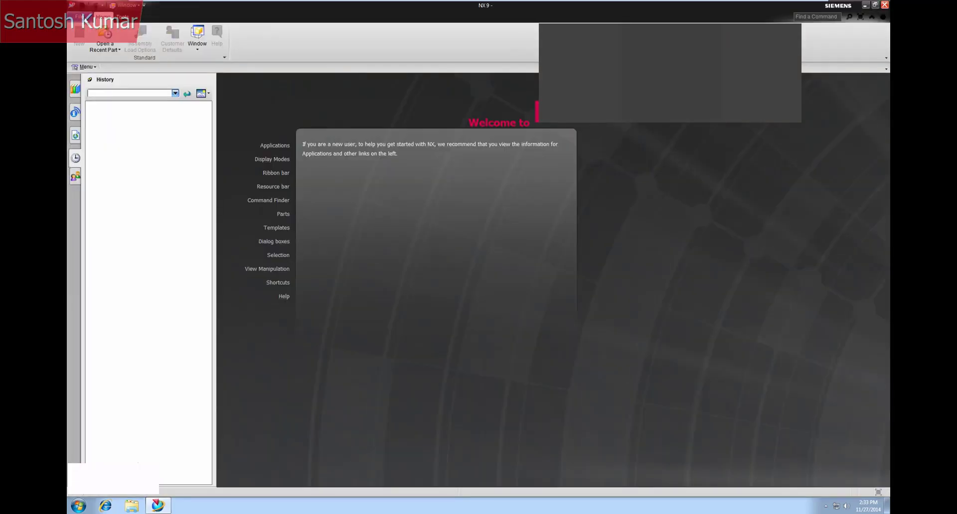
click(79, 17)
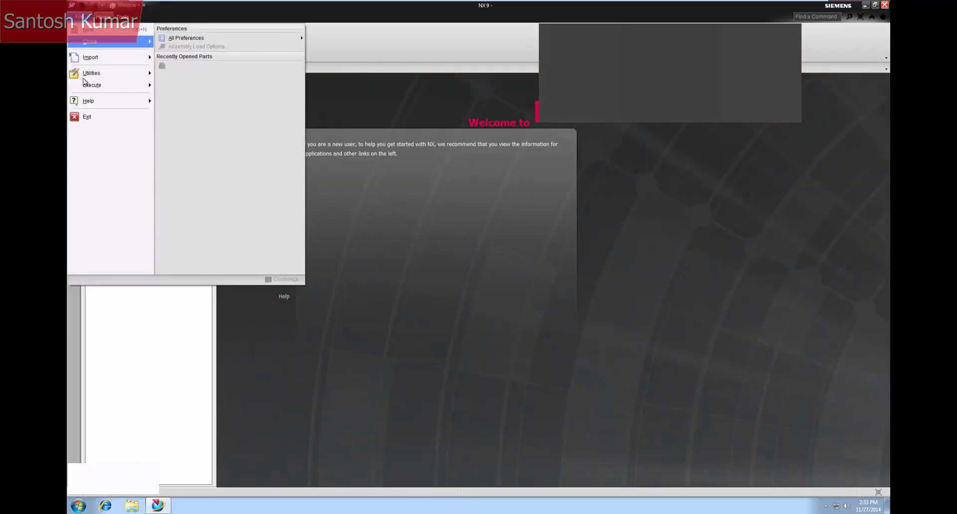
click(89, 116)
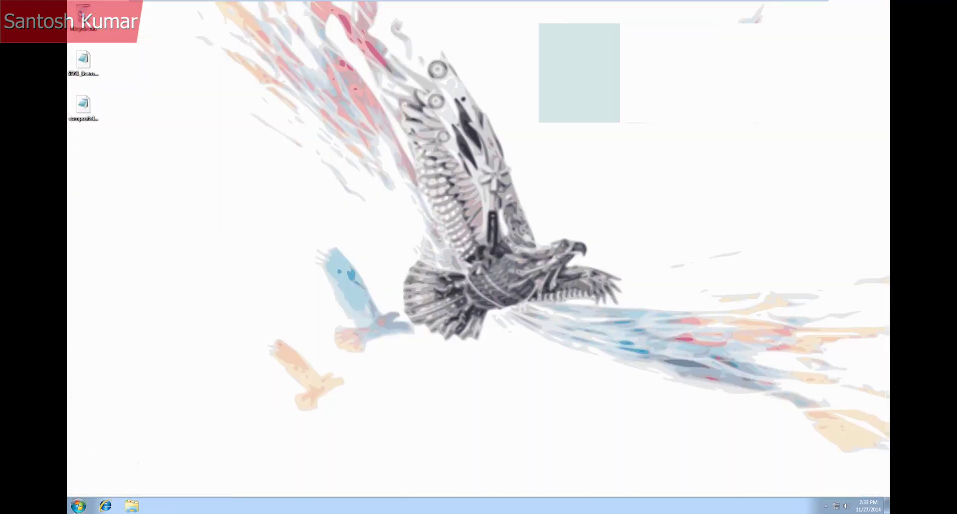
Launch the Licensing Tool from Siemens NX 9.0 > NX Licensing Tools
click(78, 506)
click(100, 467)
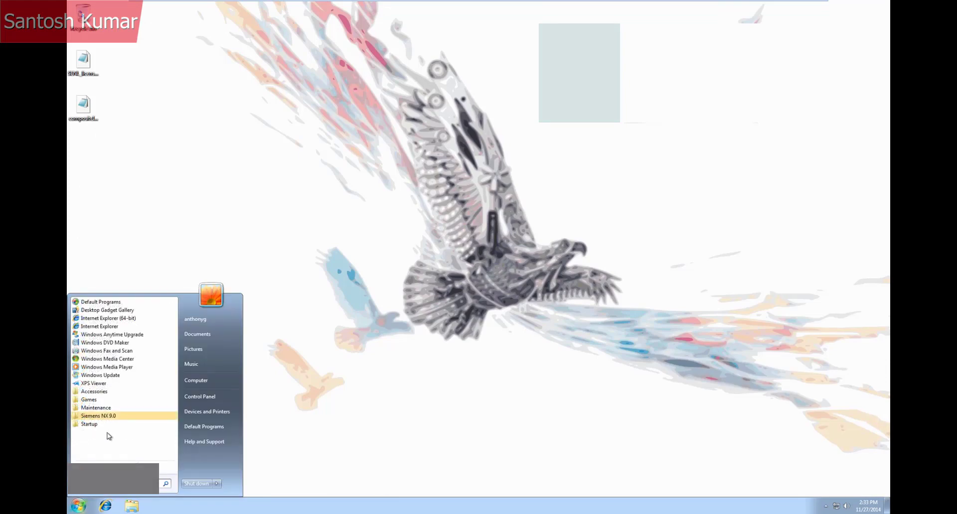
click(100, 416)
click(107, 433)
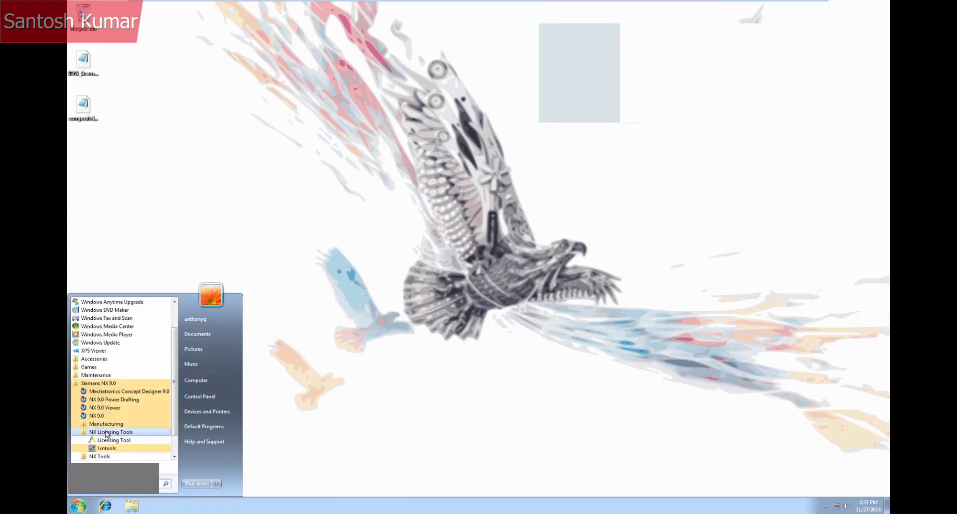
click(109, 440)
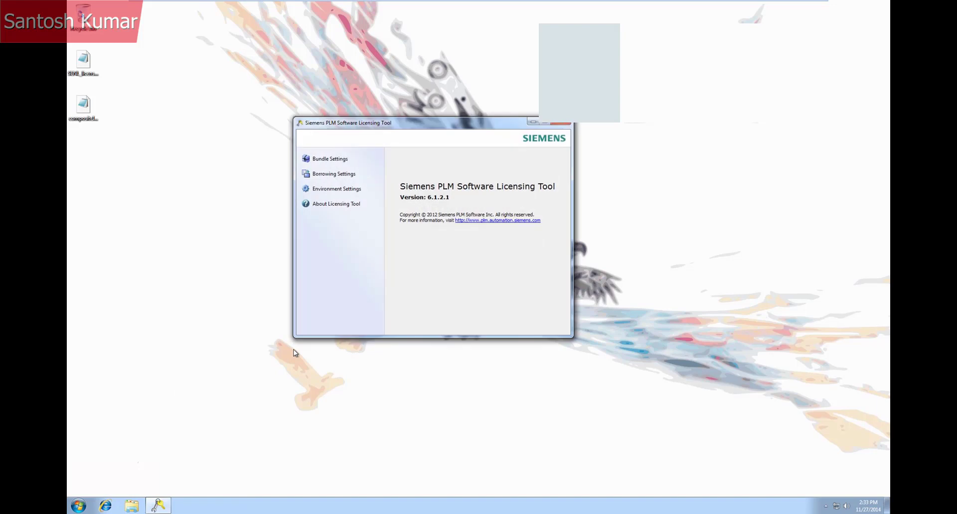
In Bundle Settings, apply the NX Mach Design bundle and close the tool
click(331, 158)
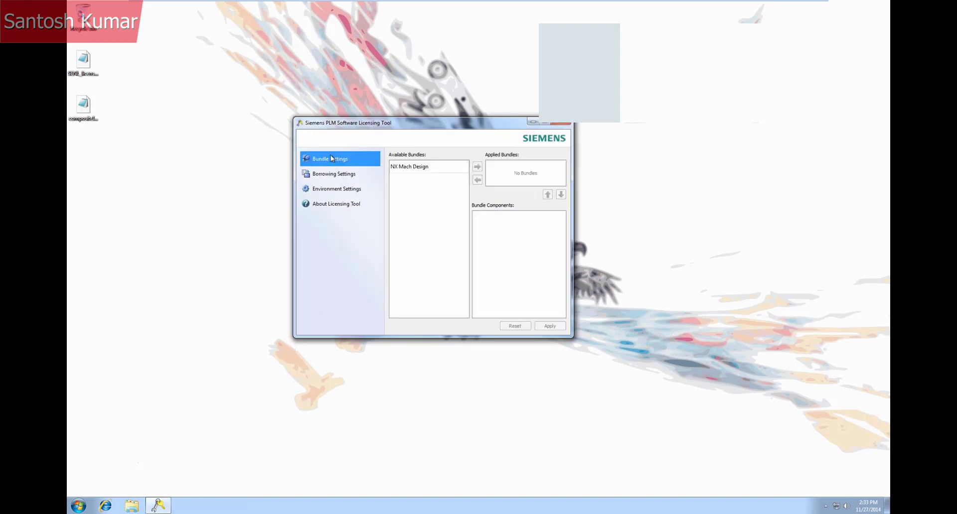
click(414, 170)
click(477, 167)
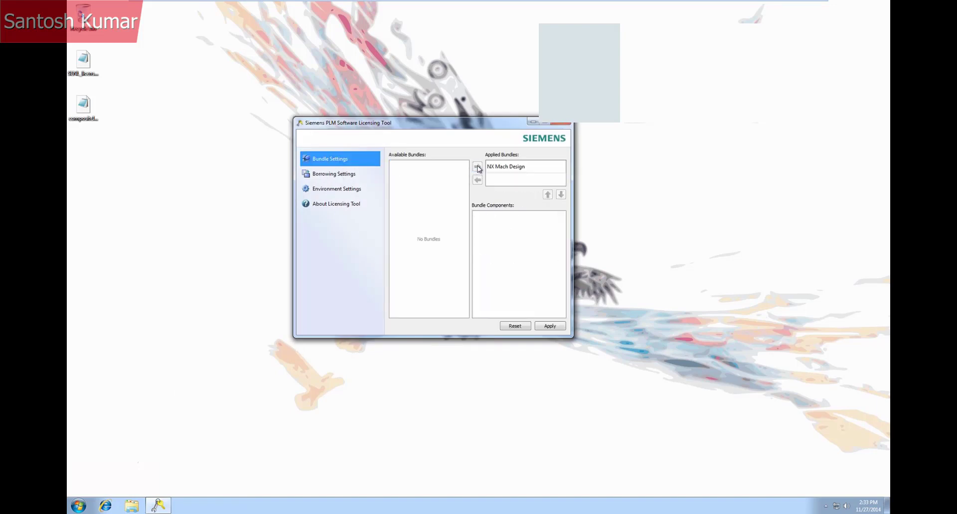
click(543, 327)
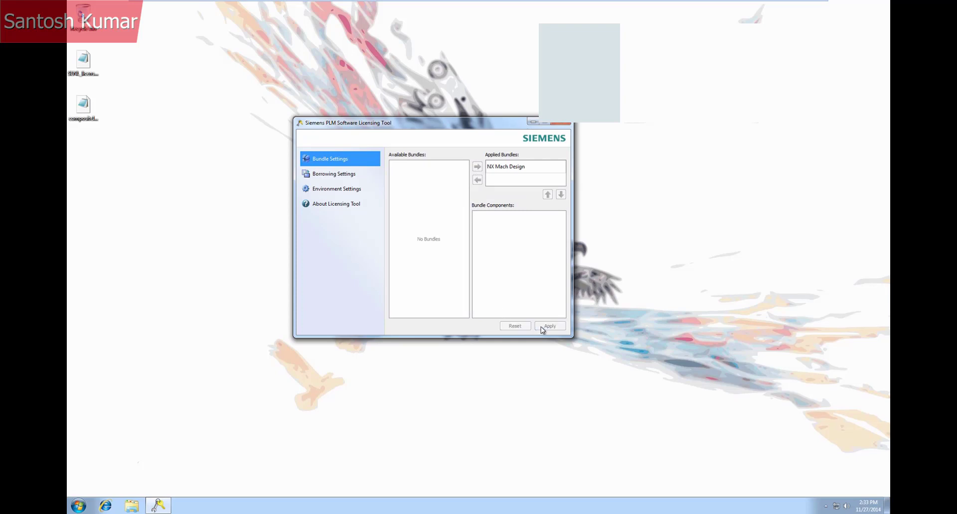
click(563, 124)
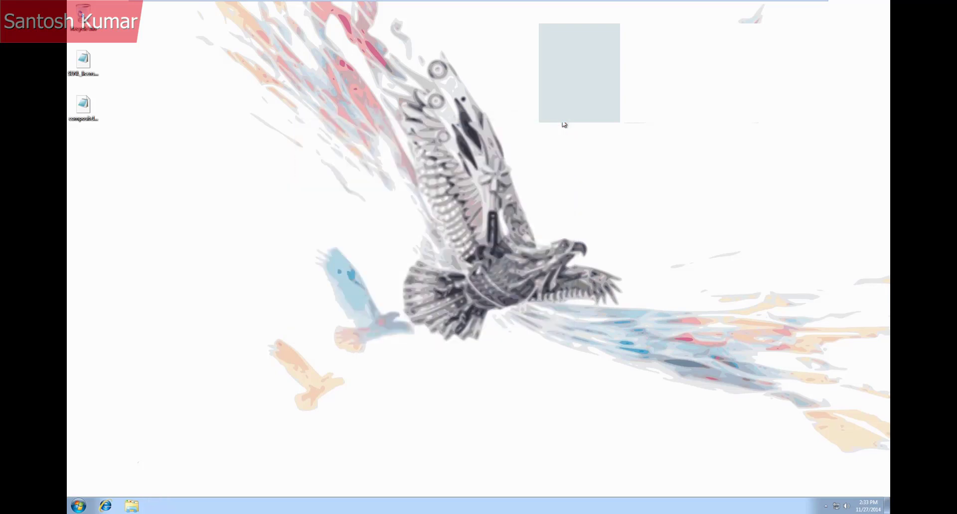
Launch NX 9.0 from the Start menu, now opening with no license error
click(75, 505)
click(99, 468)
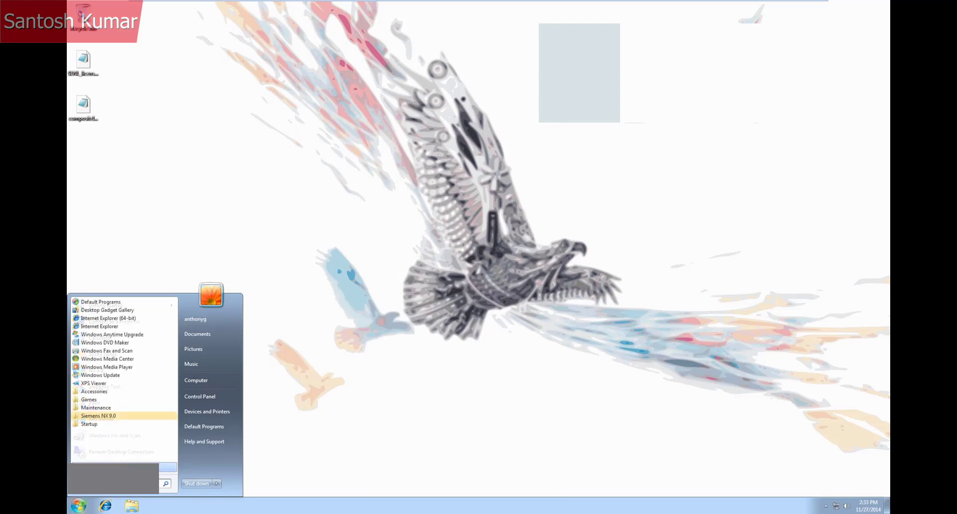
click(105, 415)
click(100, 418)
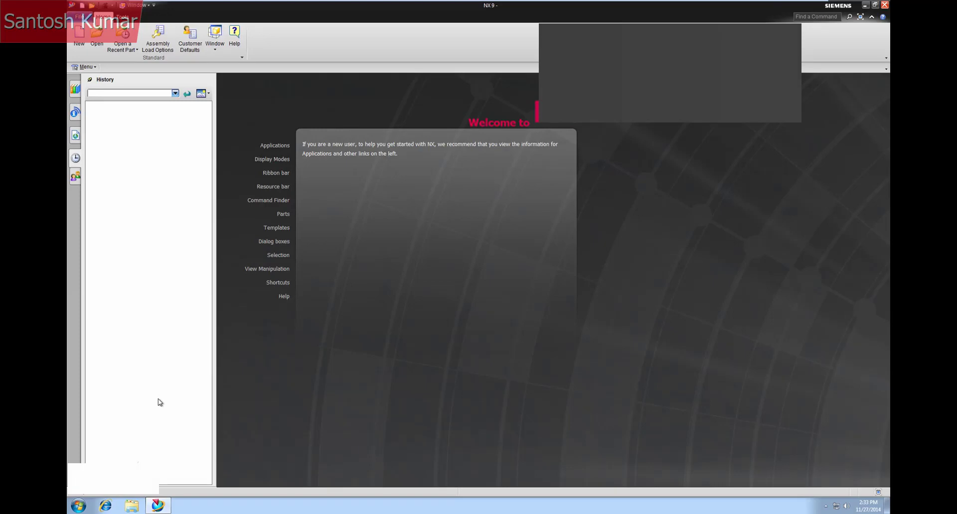
Confirm NX10101 is listed under Selected Bundles in Licensing Options, then cancel
click(79, 16)
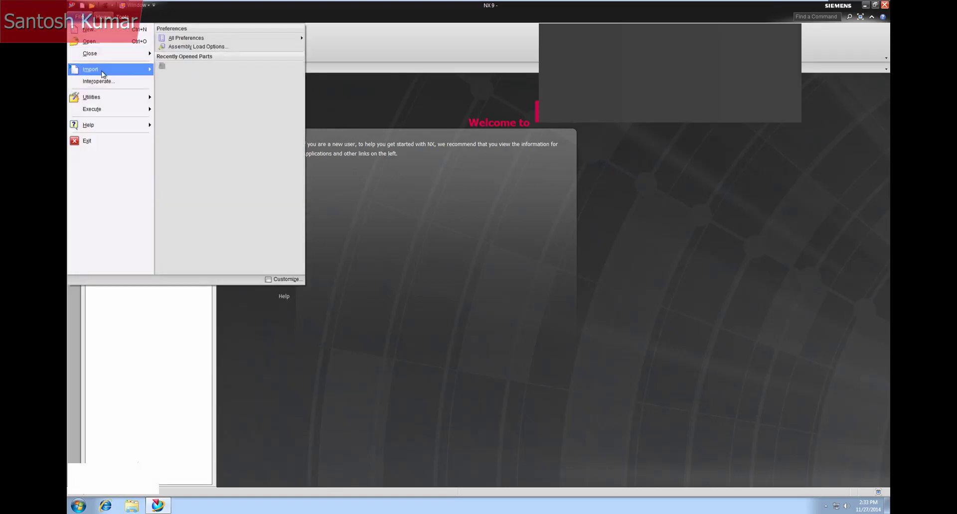
mouse_move(104, 96)
click(214, 217)
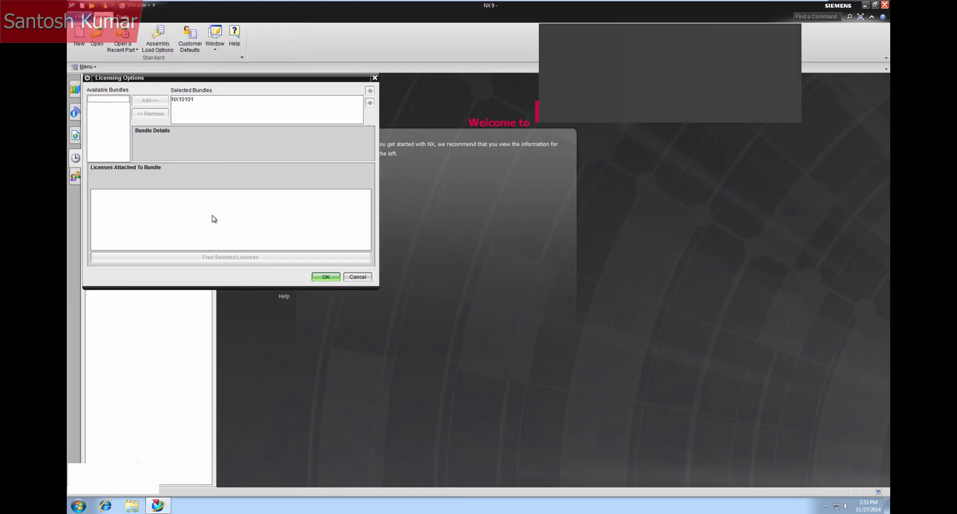
click(349, 277)
click(272, 159)
click(79, 16)
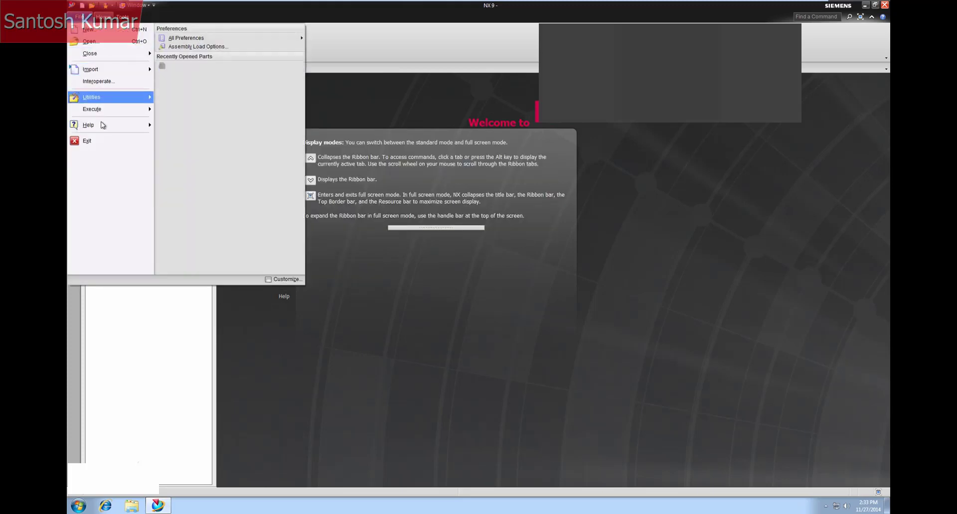